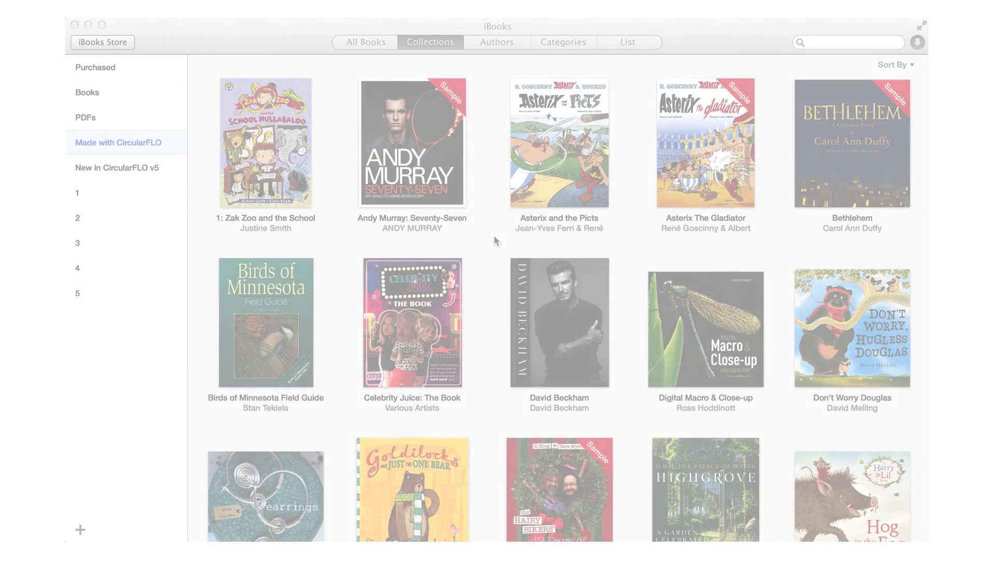
Open "Goldilocks and Just the One Bear" from the Made with CircularFLO collection and start its read-aloud narration.
scroll(494, 239, down, 2)
scroll(495, 240, down, 10)
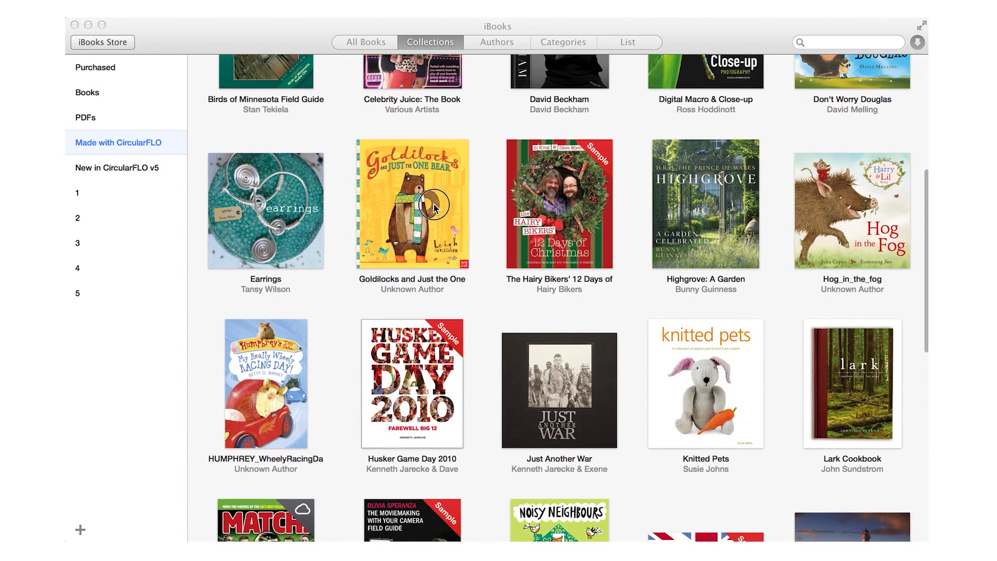
click(435, 209)
double_click(435, 209)
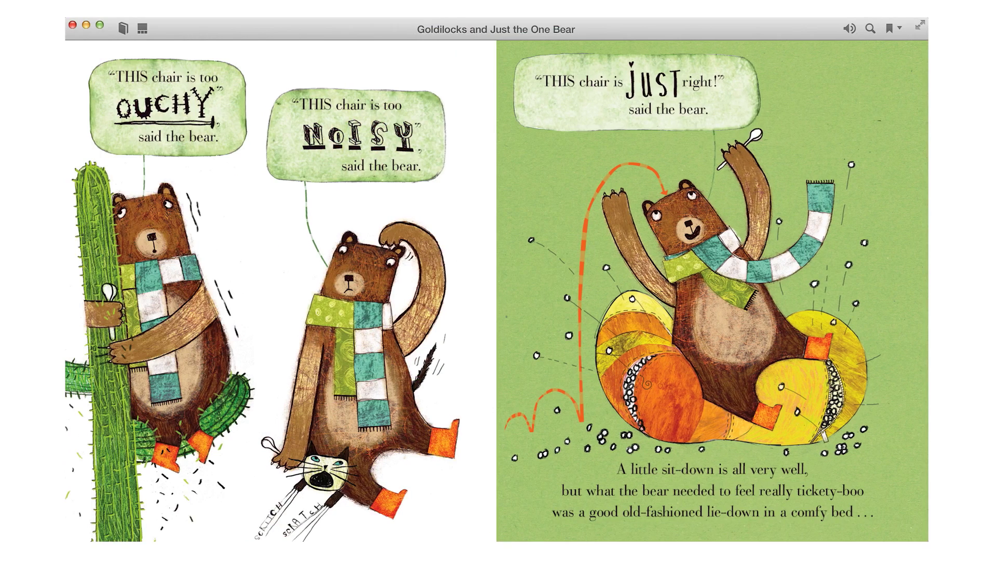
click(847, 28)
click(854, 179)
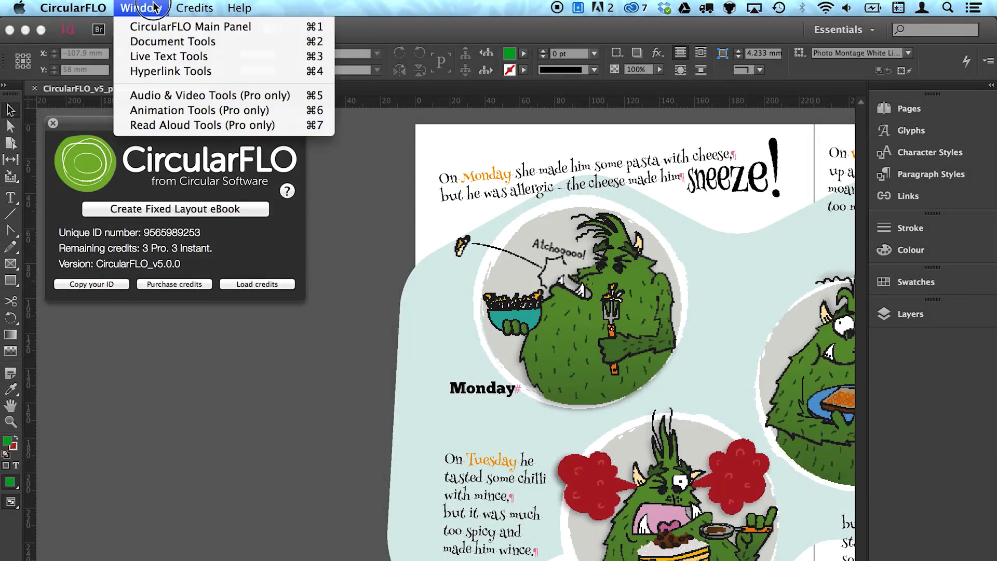
In InDesign, swap the main CircularFLO panel for the Read Aloud Tools and prepare the Monday text frame for read aloud.
click(244, 125)
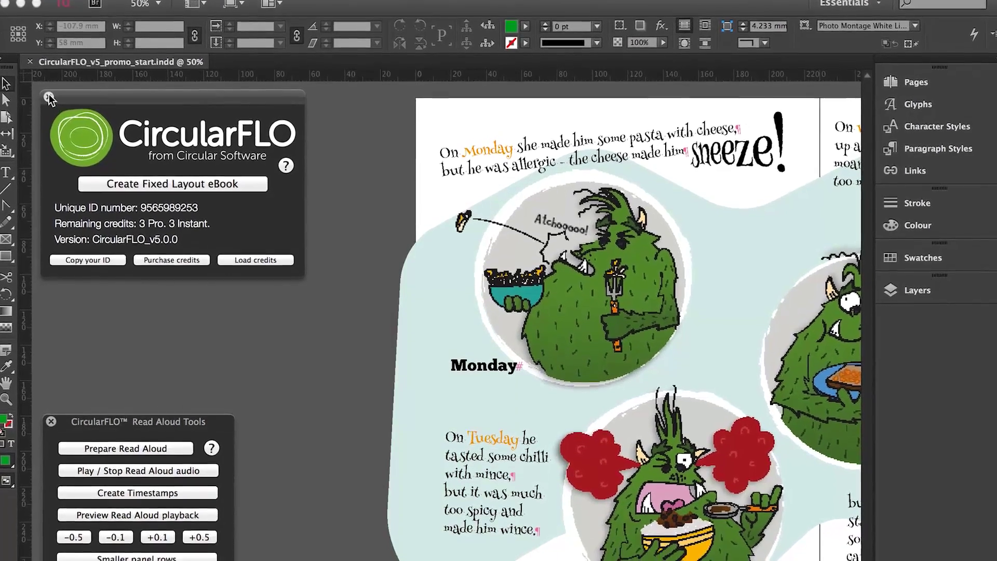
click(50, 109)
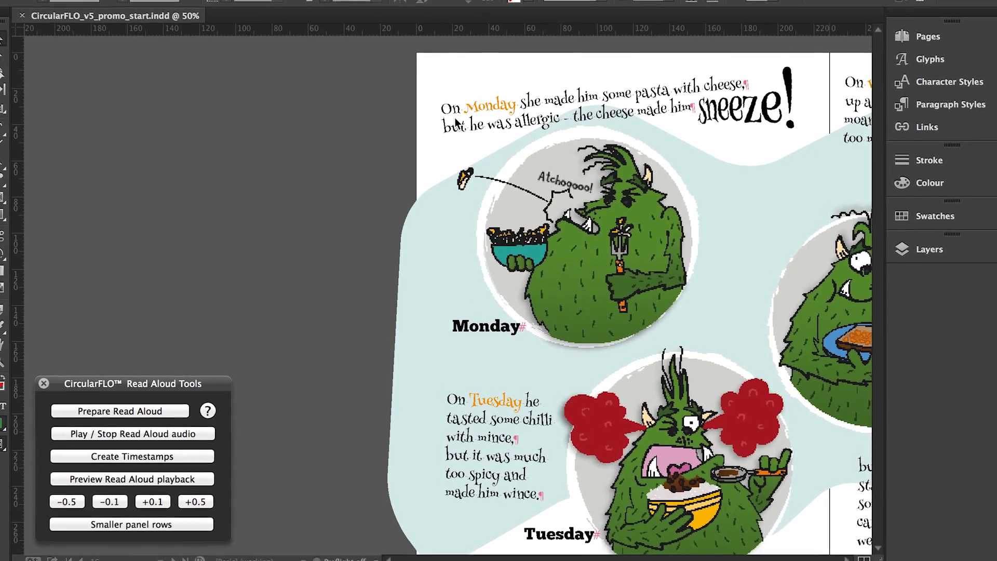
click(168, 421)
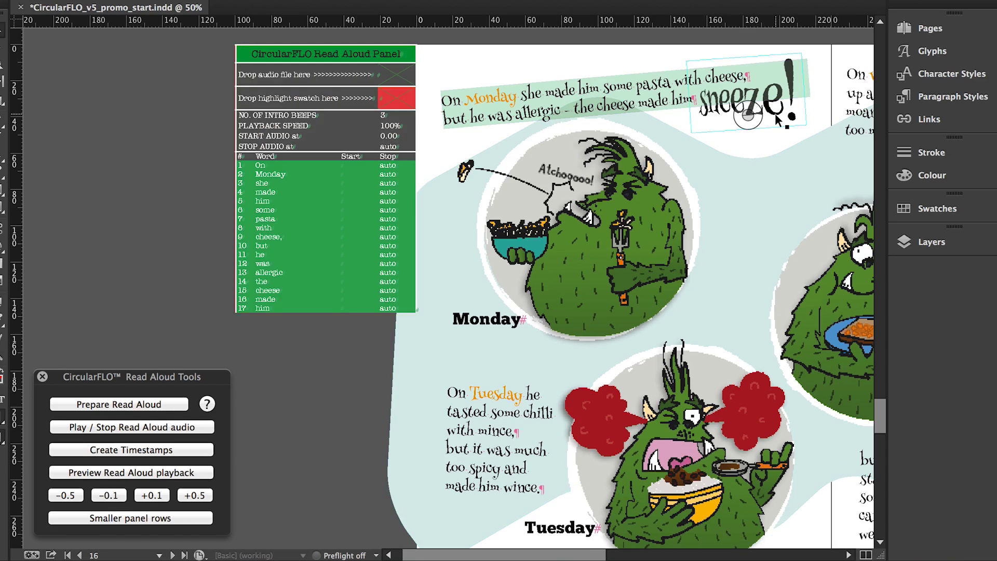
Add the "sneeze!" graphic beside the Monday text to the page's Read Aloud panel.
click(747, 115)
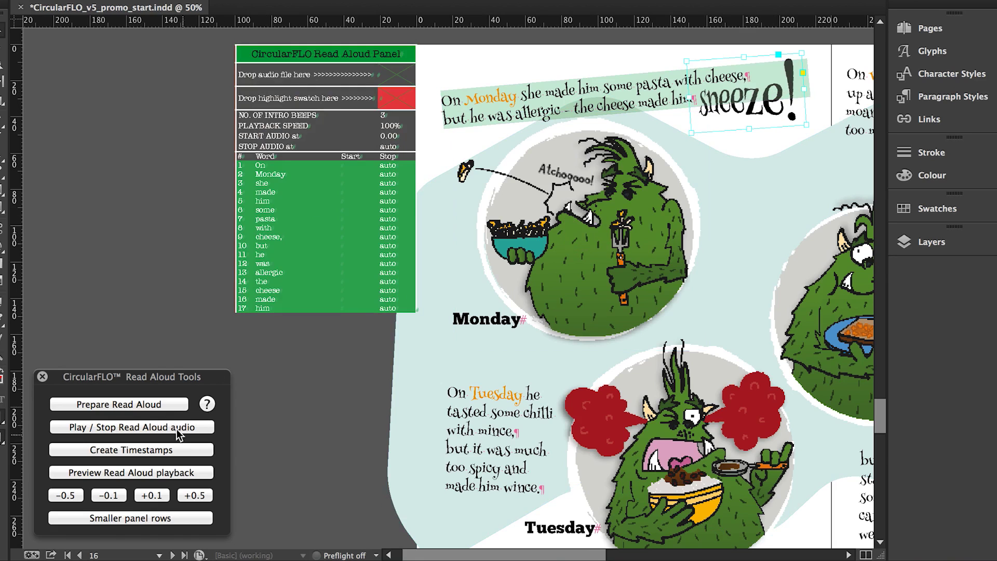
click(169, 407)
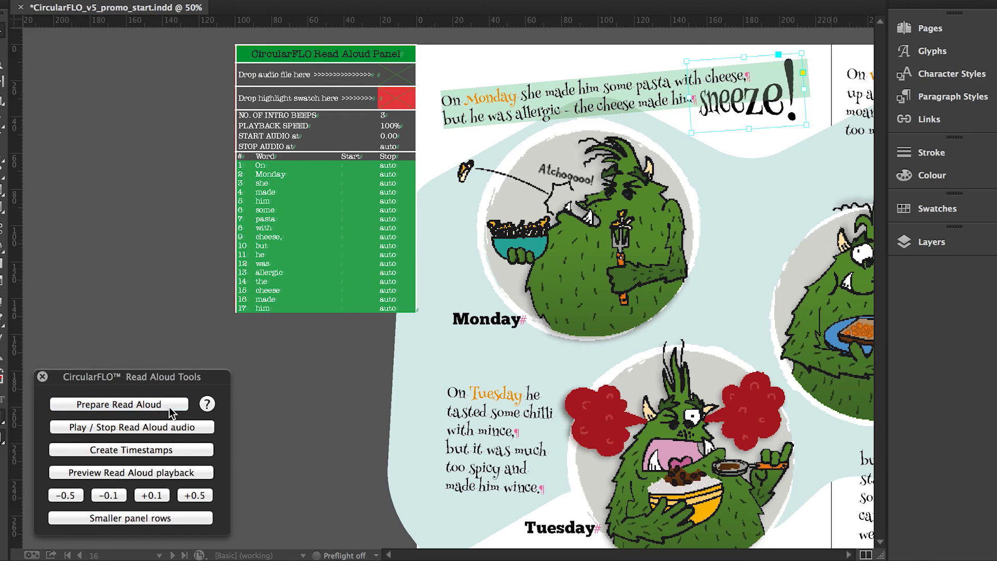
key(Return)
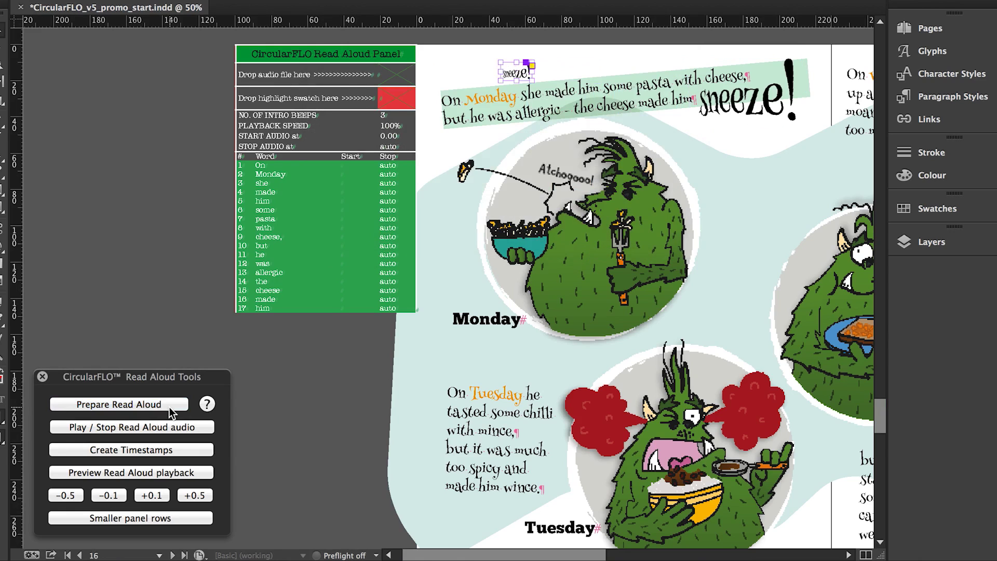
Add the Tuesday text frame to the page's Read Aloud panel.
click(482, 412)
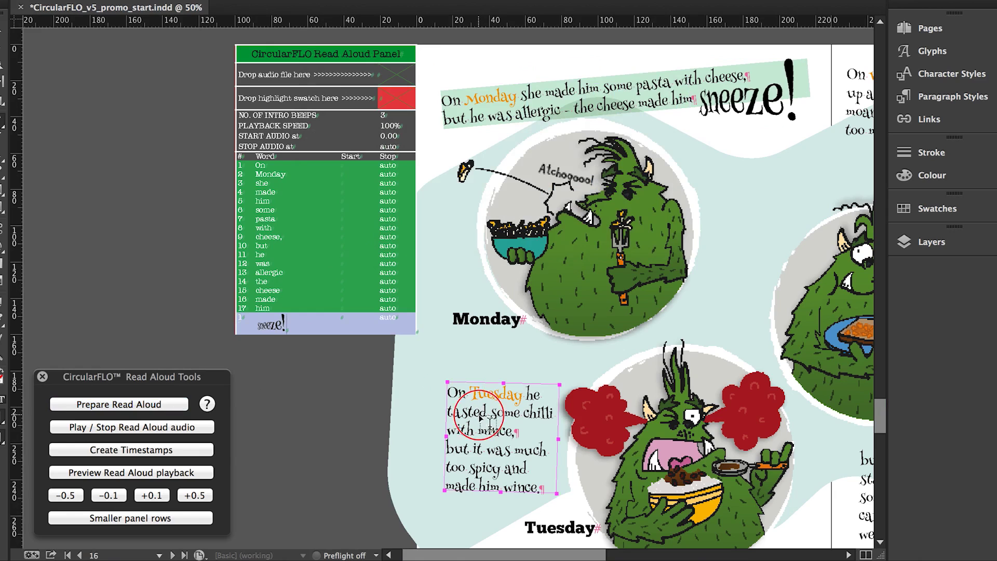
click(162, 408)
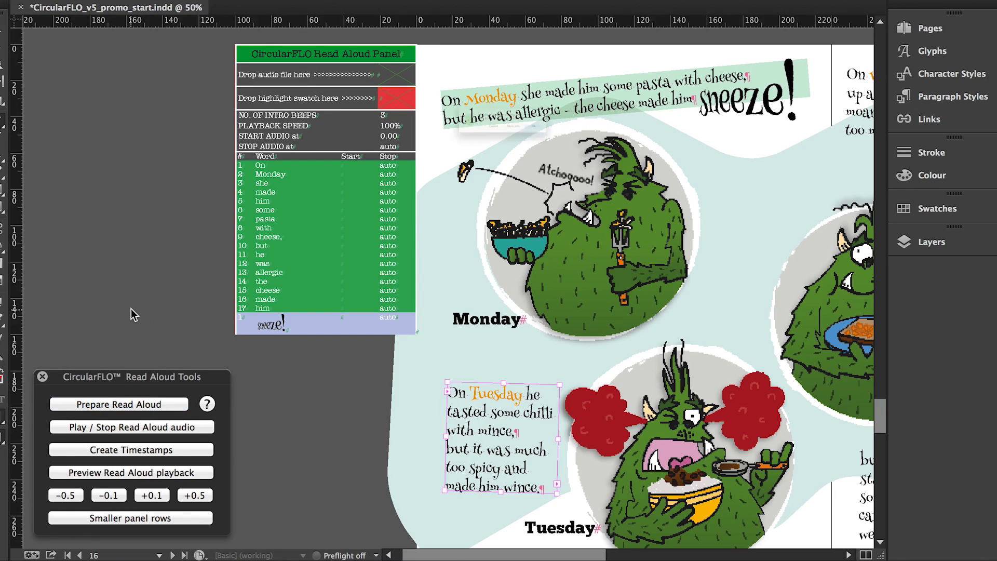
key(Return)
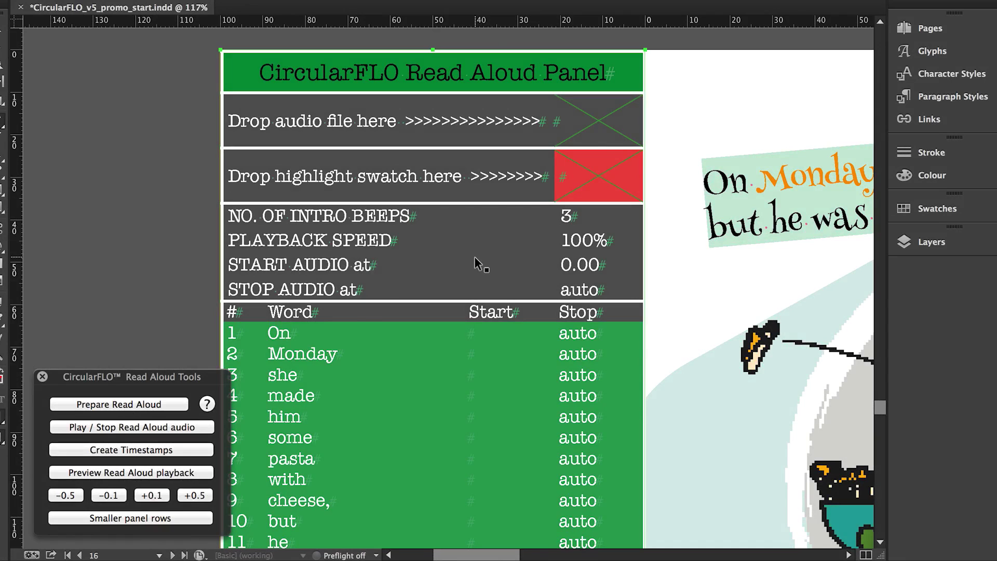
key(super+minus)
click(284, 514)
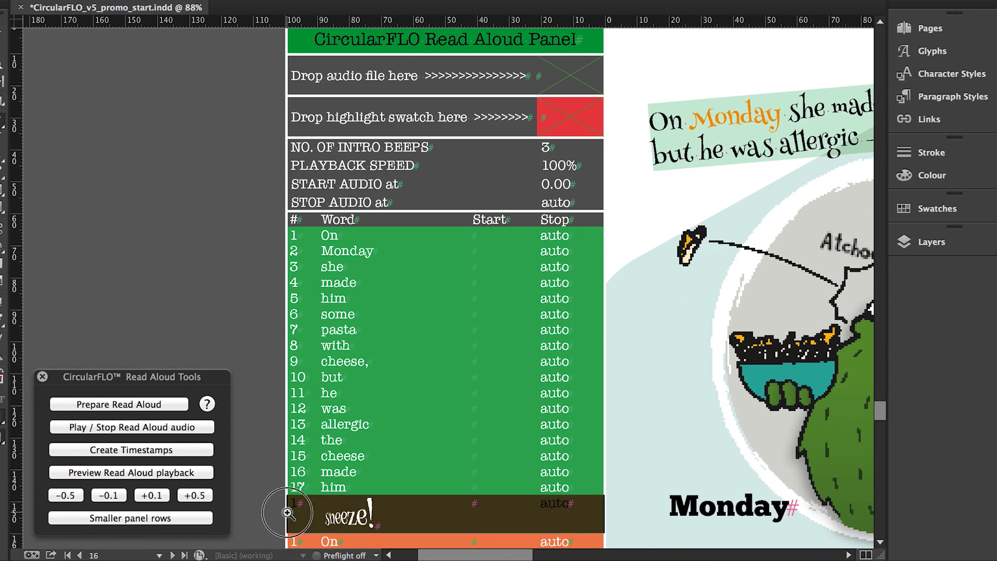
mouse_move(305, 518)
mouse_down()
mouse_move(300, 369)
mouse_move(296, 514)
mouse_move(305, 532)
mouse_move(304, 510)
mouse_up()
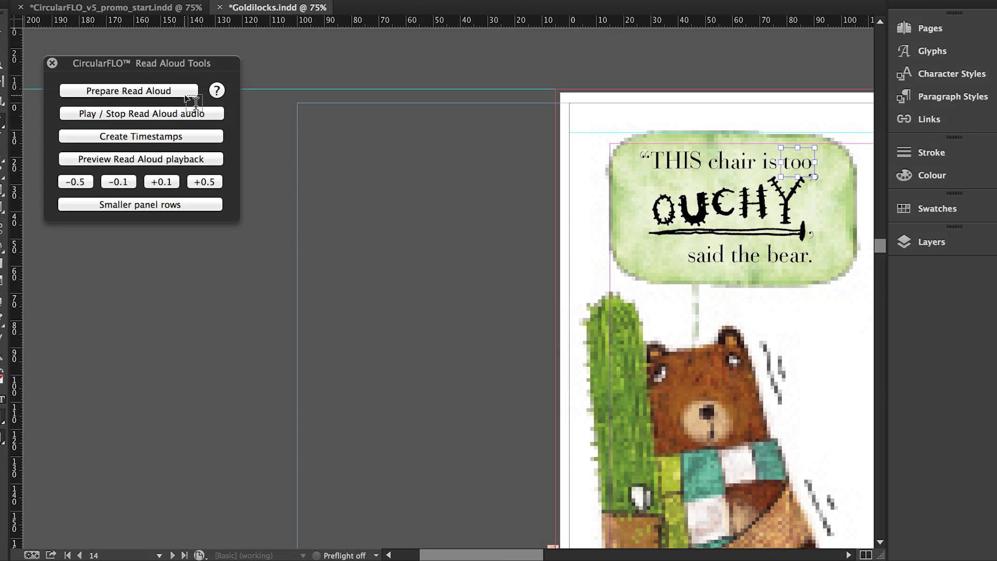
Prepare the "THIS chair is too" and "said the bear." text and the OUCHY graphic in Goldilocks.indd for read aloud.
click(190, 95)
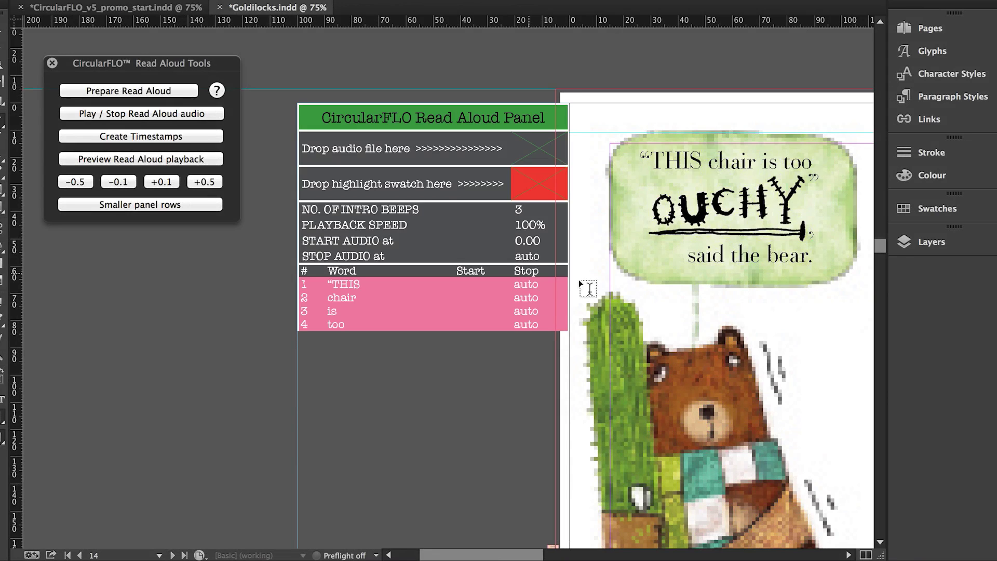
click(708, 258)
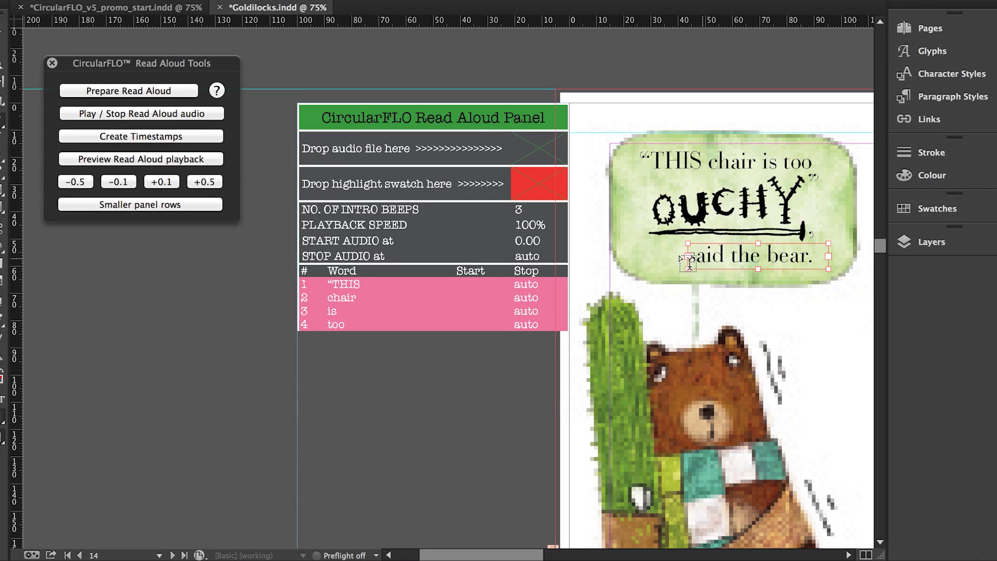
click(175, 91)
key(Return)
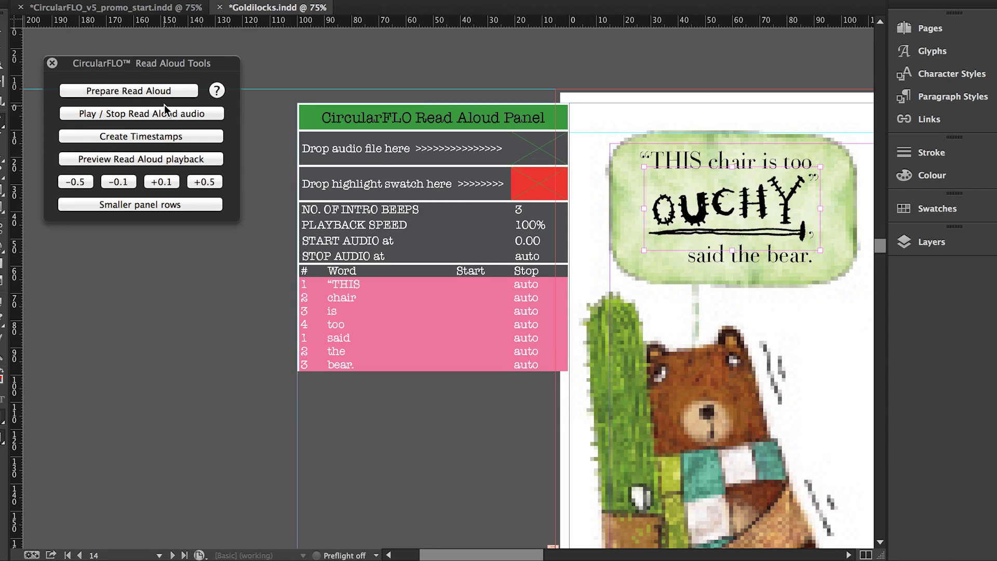
click(158, 90)
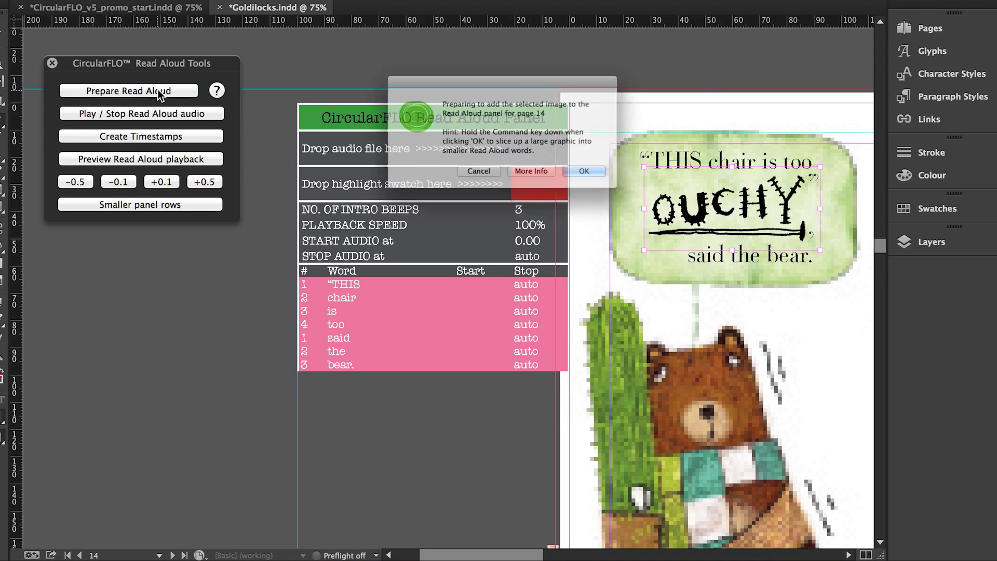
key(Return)
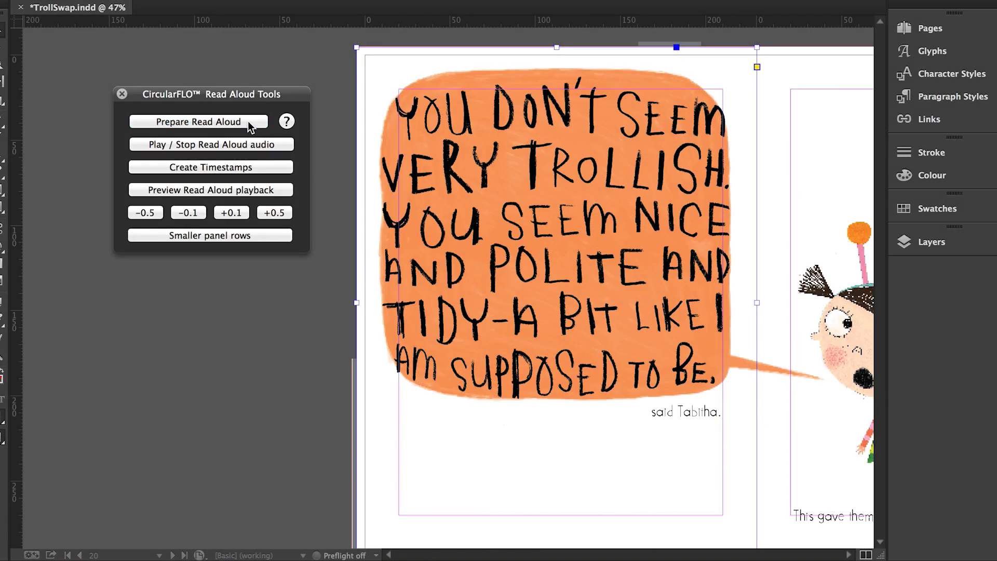
Slice the hand-lettered speech bubble graphic in TrollSwap.indd into read-aloud words, drawing highlight frames over its first line.
click(248, 121)
click(611, 188)
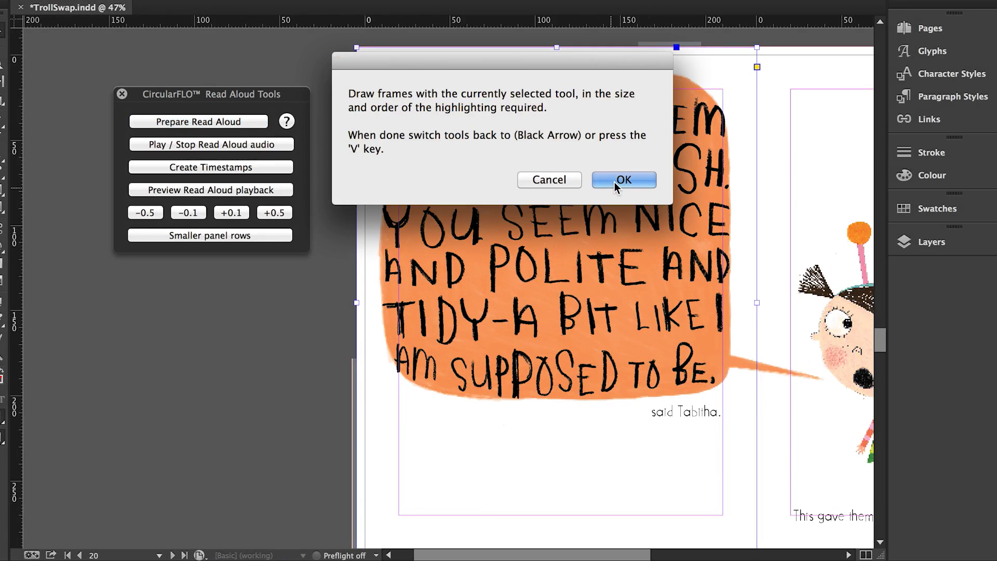
click(614, 181)
mouse_move(390, 87)
mouse_down()
mouse_move(475, 140)
mouse_move(523, 89)
mouse_move(606, 134)
mouse_up()
drag(612, 88, 737, 138)
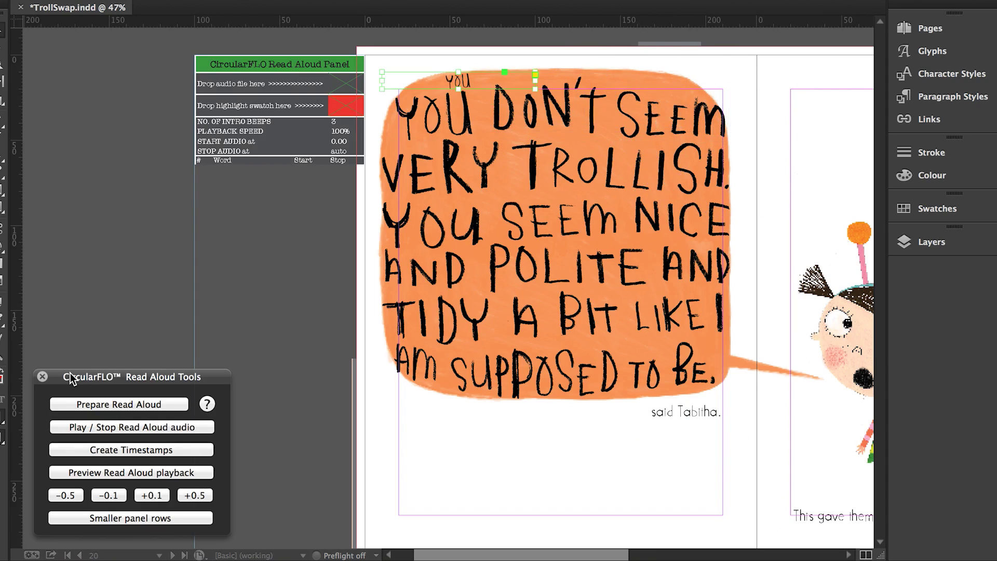
key(ctrl+alt+c)
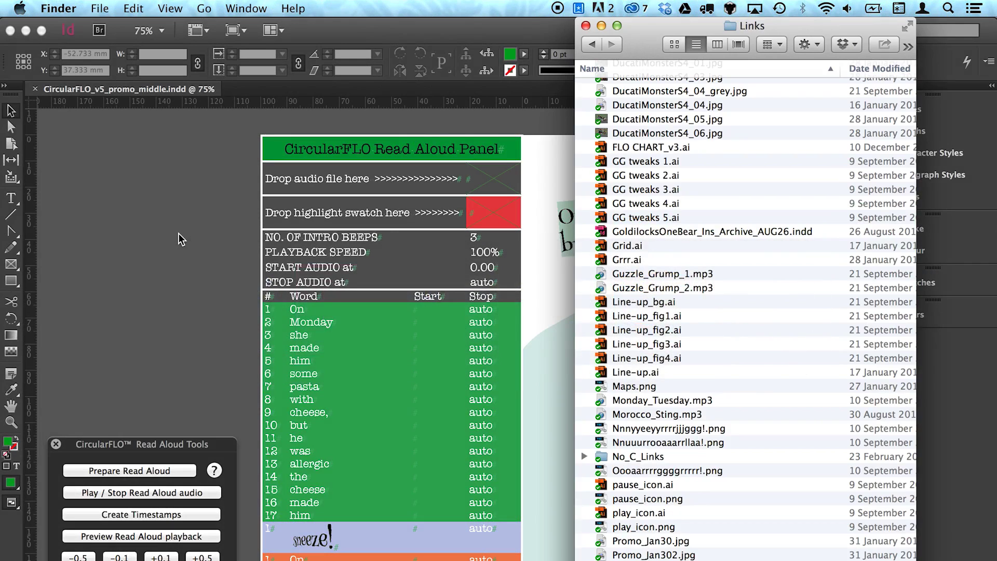
Place Guzzle_Grump_1.mp3 in the Read Aloud panel's audio cell and the C=100 M=0 Y=0 K=0 swatch in its highlight cell.
drag(656, 279, 488, 176)
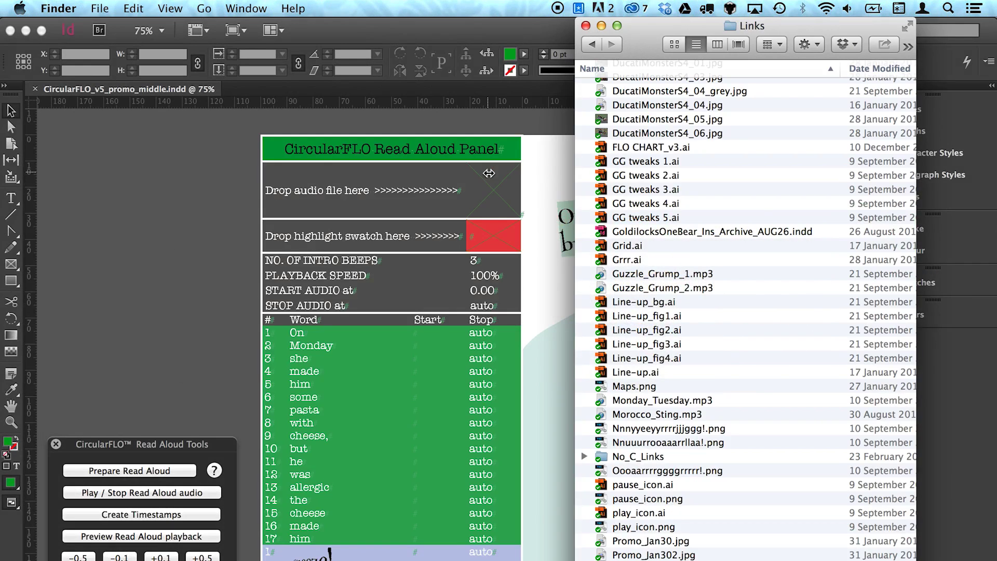
click(585, 25)
click(902, 282)
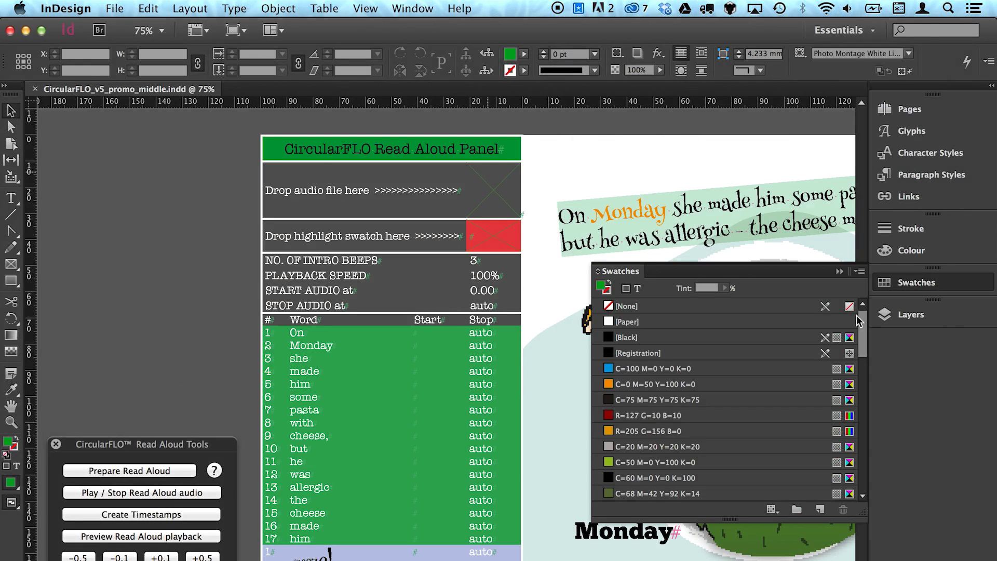
drag(639, 384, 491, 236)
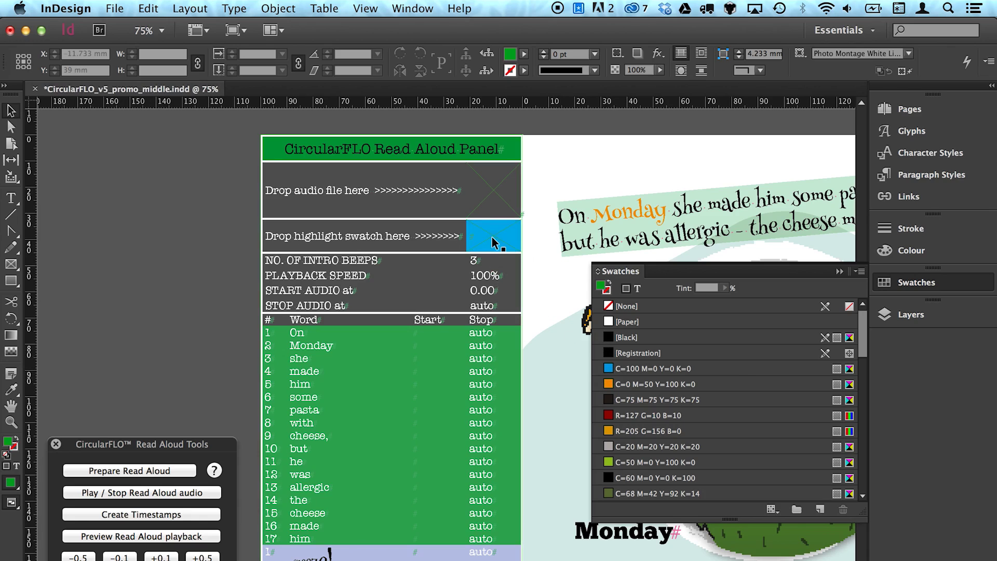
Set the number of intro beeps in the Read Aloud panel to 4.
double_click(473, 261)
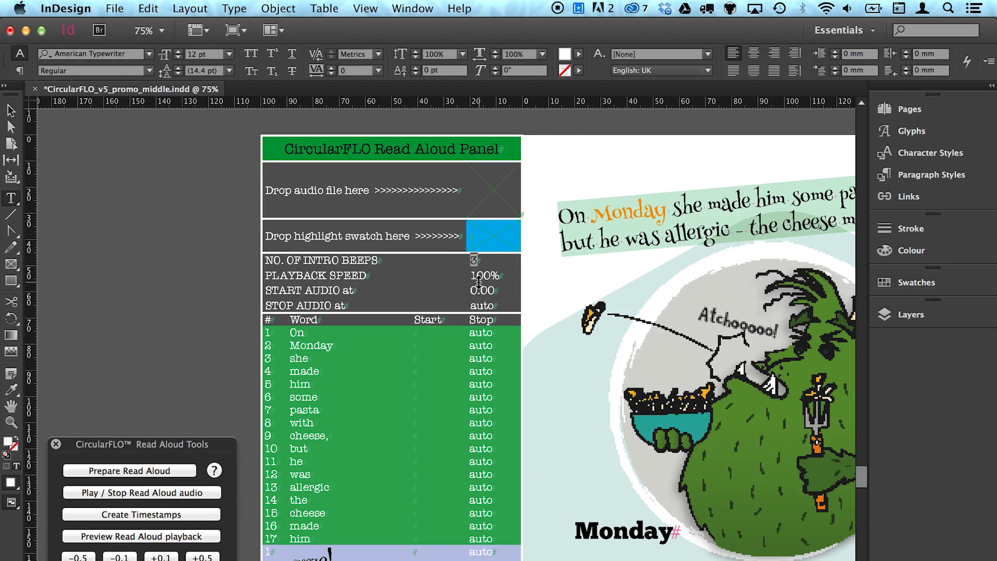
text(4)
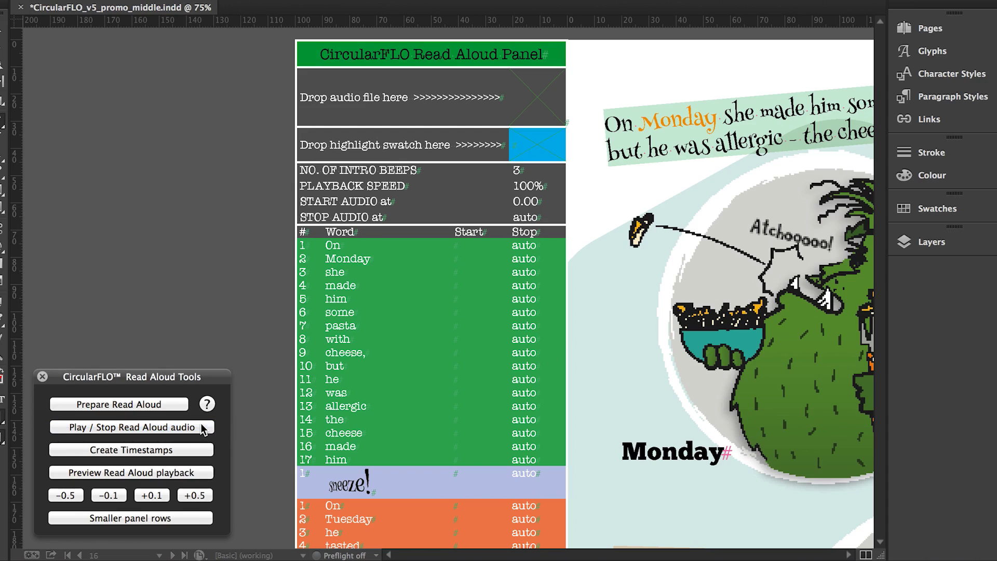
Create timestamps for the words in the Read Aloud panel and set the stop time of "sneeze!" to 7.
click(202, 447)
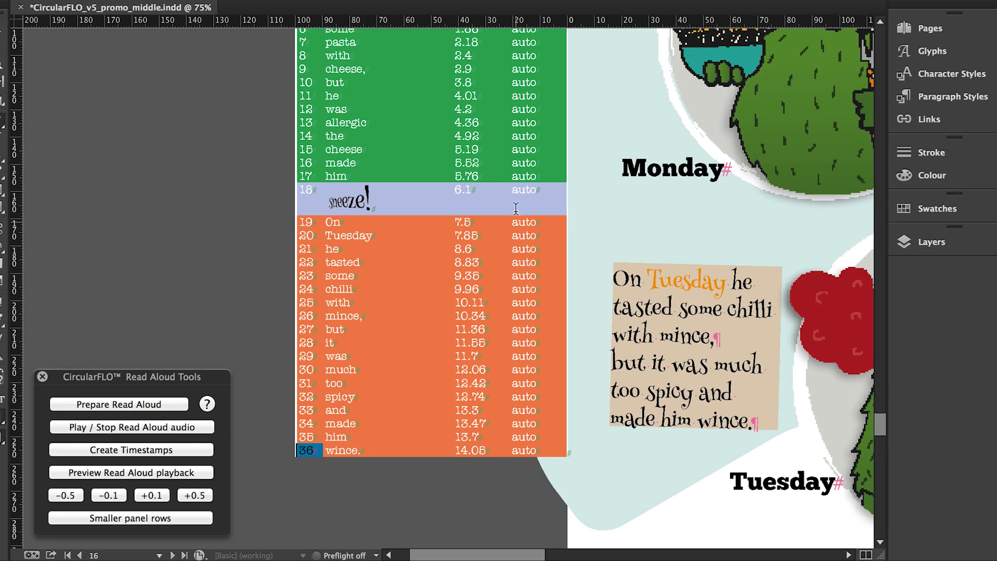
double_click(523, 191)
text(7)
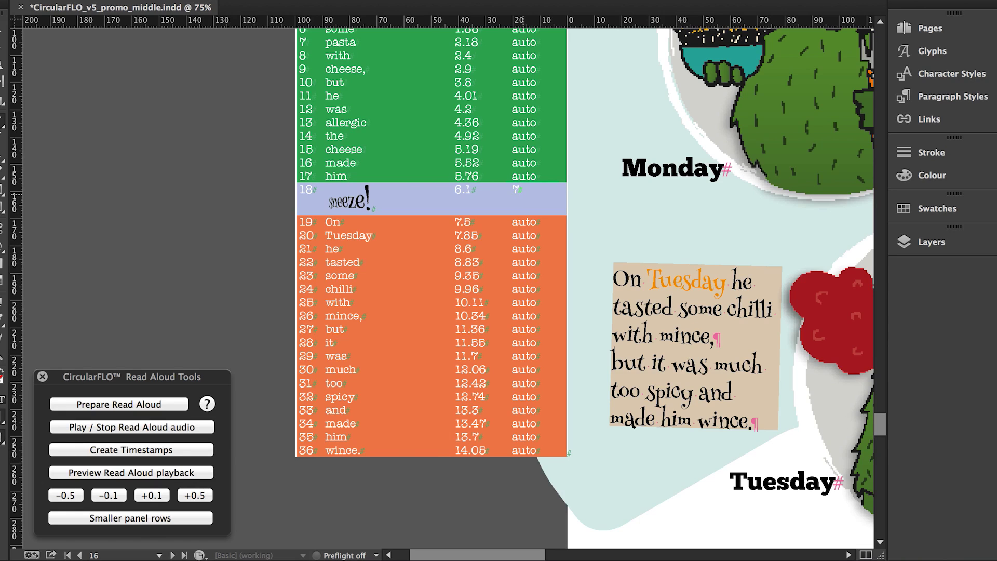
Preview the read-aloud playback and move the start time of "spicy" 0.2 earlier.
click(181, 473)
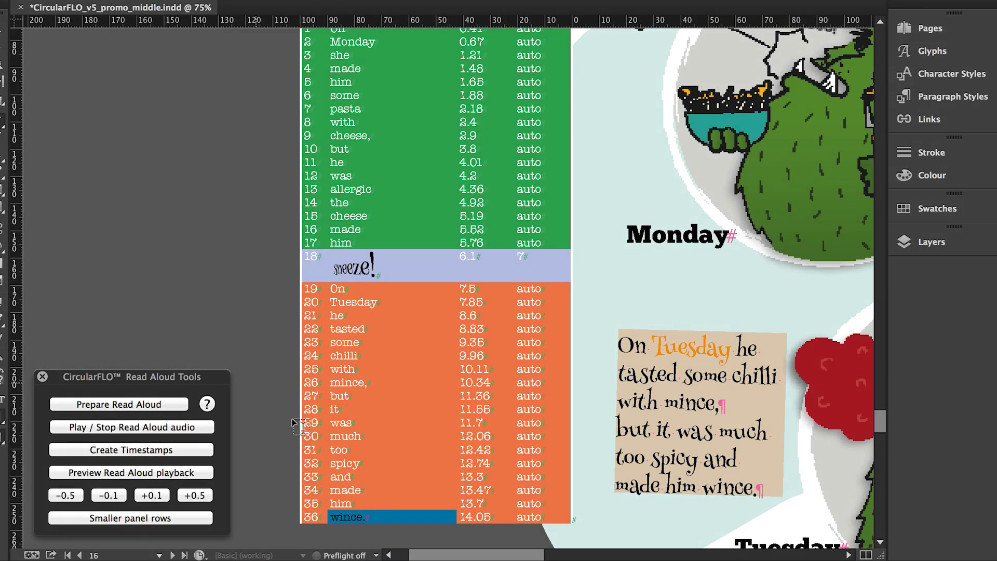
click(473, 463)
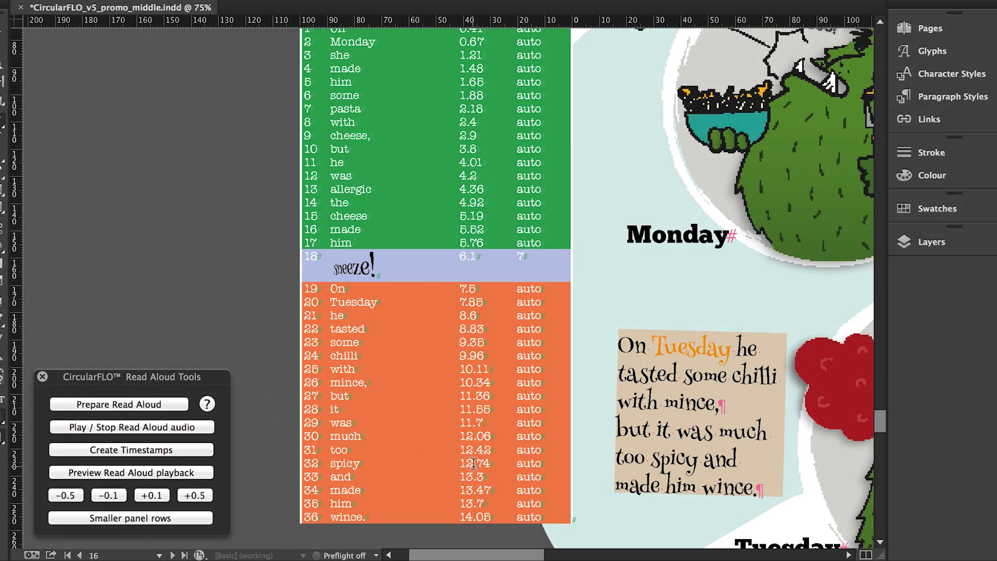
click(107, 495)
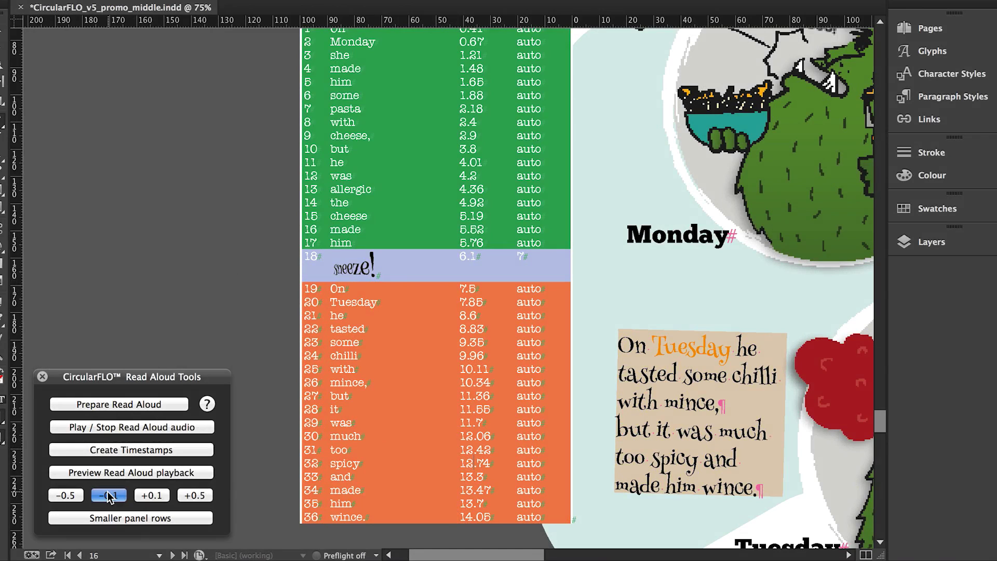
click(107, 494)
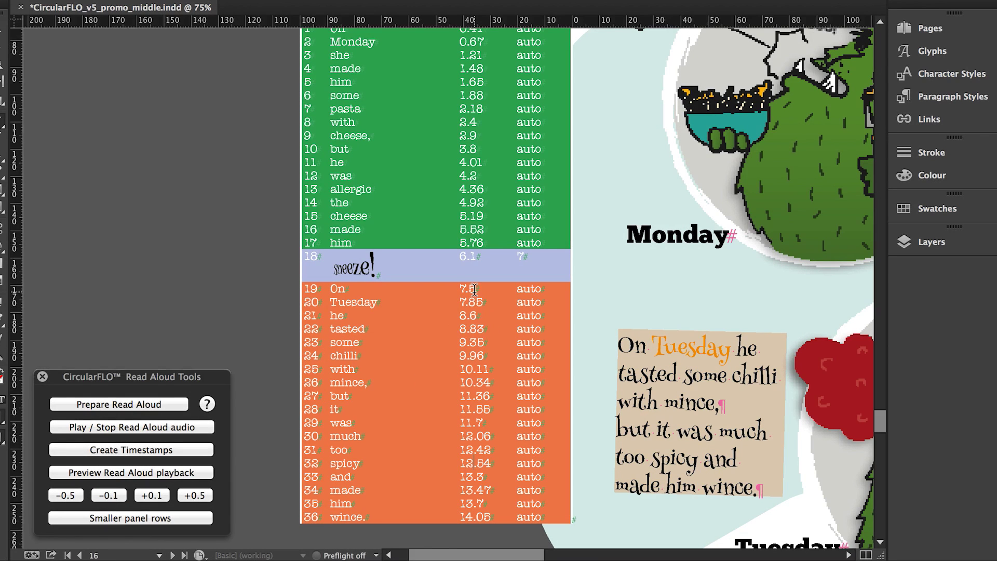
Shift the start times of "On", "Tuesday" and "he" in the Tuesday rows 0.2 later.
drag(473, 289, 473, 318)
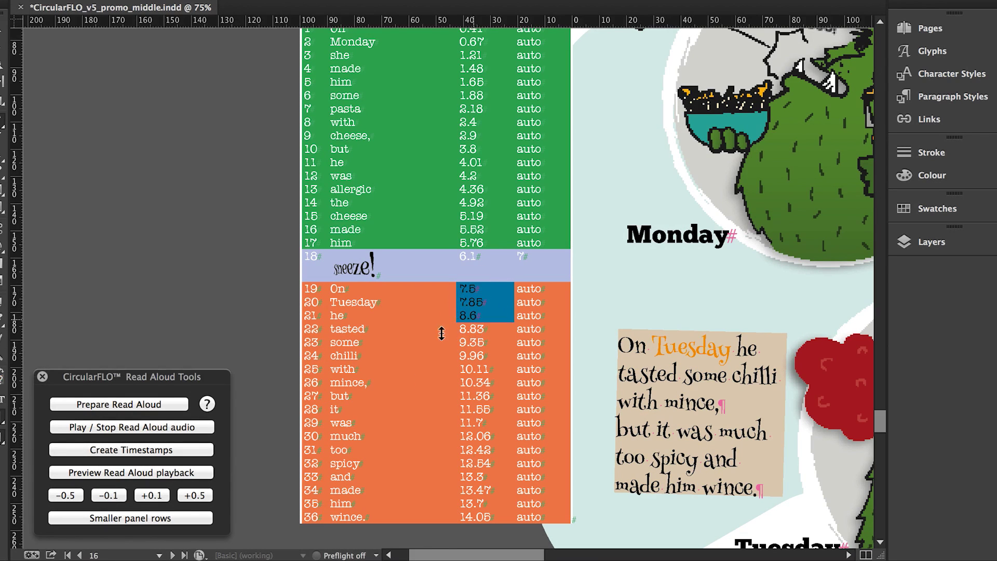
click(154, 495)
click(154, 495)
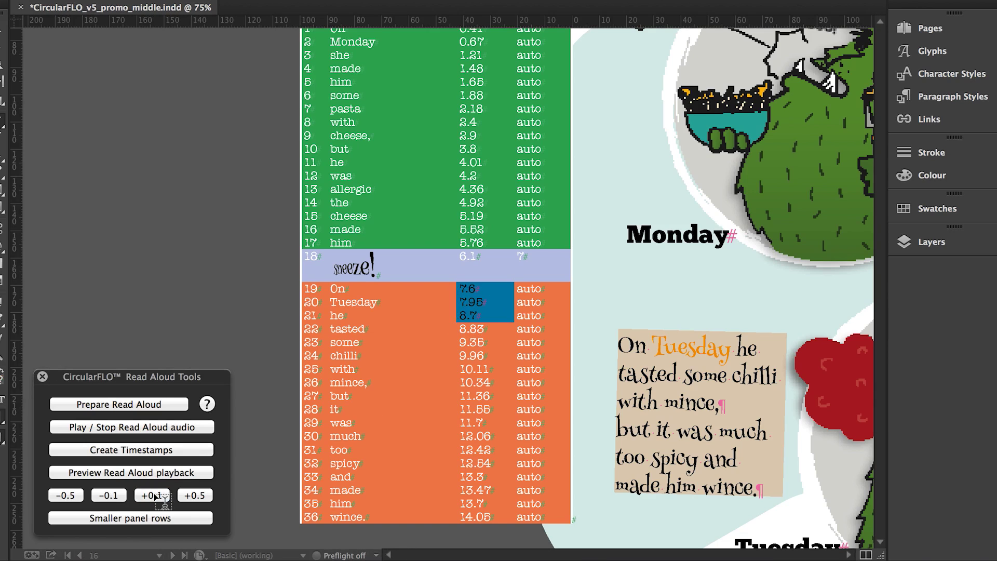
click(231, 320)
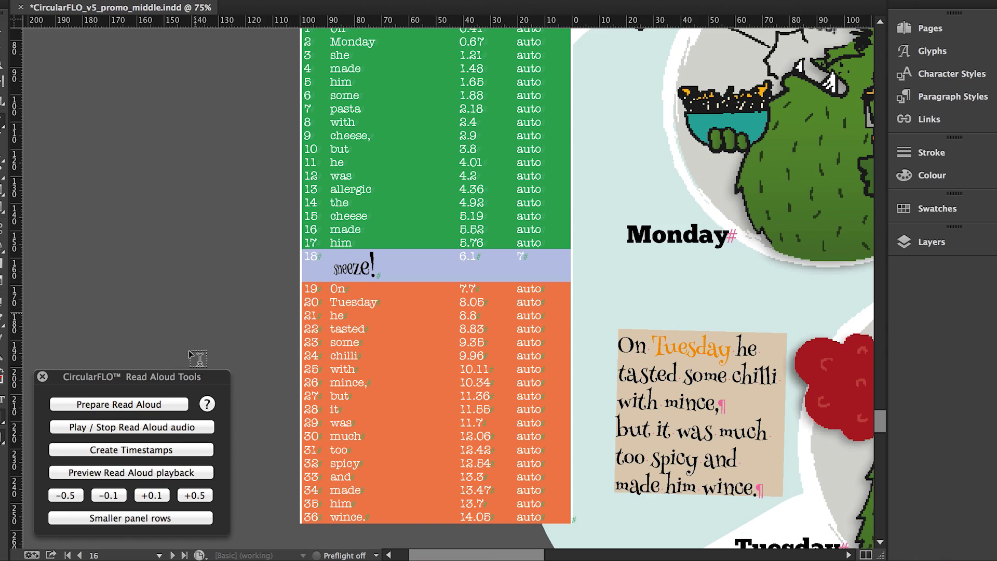
Open the main CircularFLO panel.
click(173, 373)
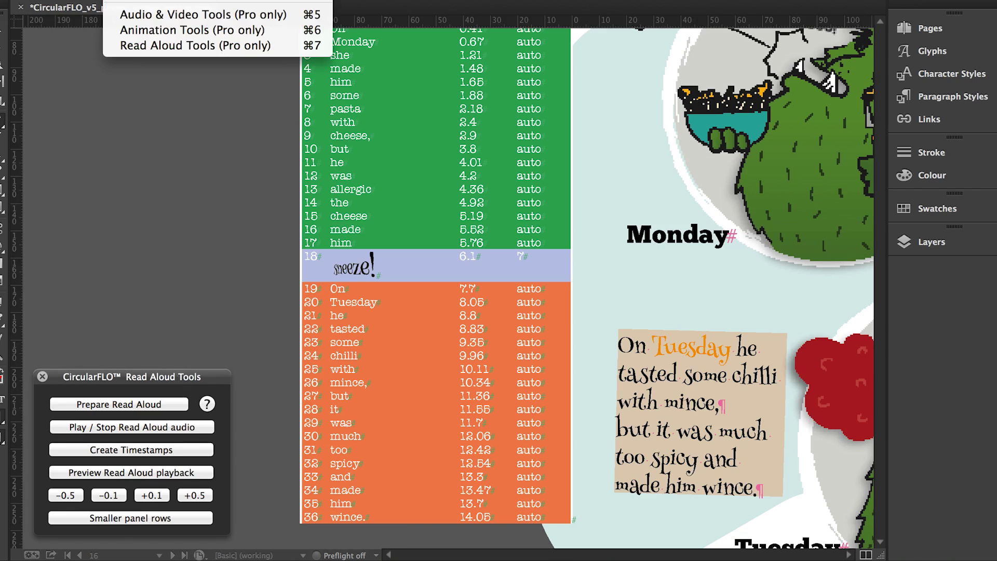
click(207, 1)
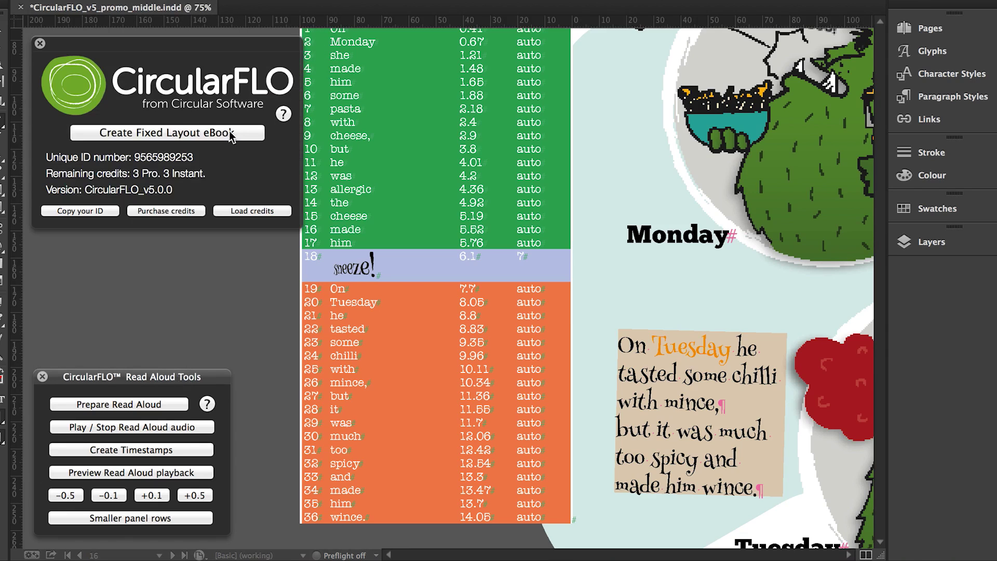